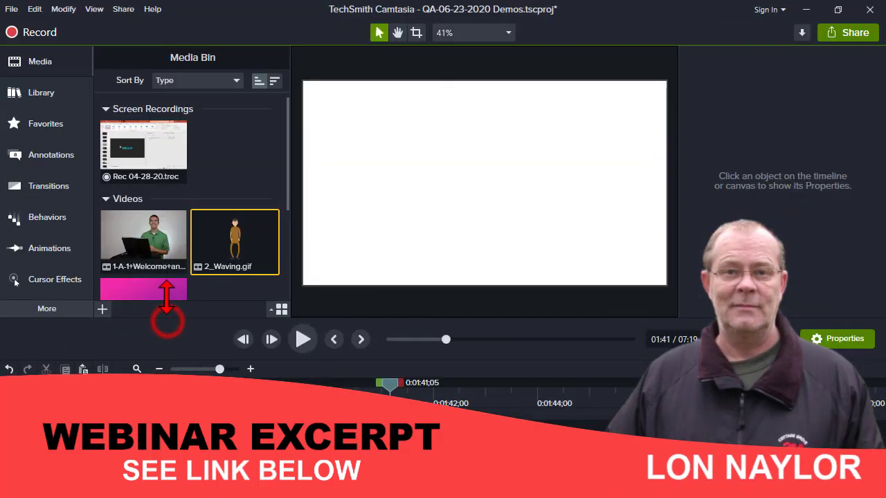
# - Enlarge and zoom out the timeline, then show the Library's list of saved assets
pyautogui.moveTo(167, 298); pyautogui.dragTo(161, 319)
pyautogui.click(134, 348)
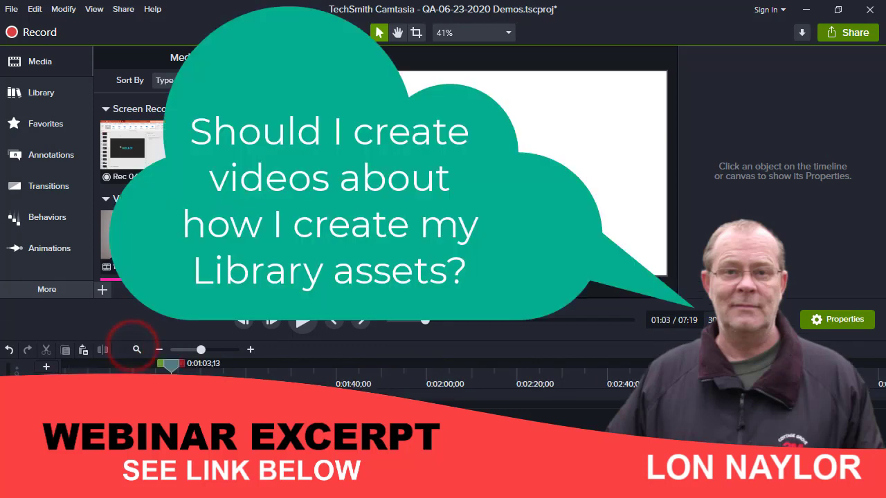
pyautogui.click(43, 94)
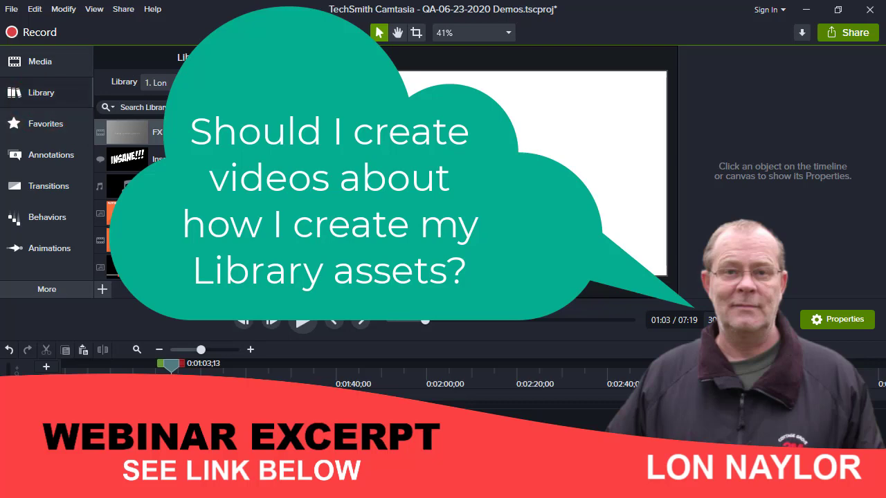
pyautogui.scroll(-3, 131, 193)
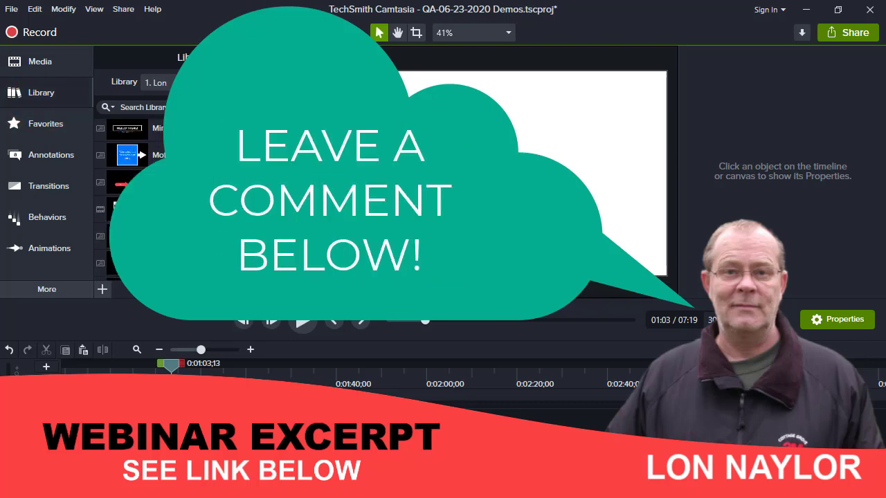
# - Add the Rapid Text 1 asset to Track 1 at the playhead
pyautogui.scroll(-5, 242, 223)
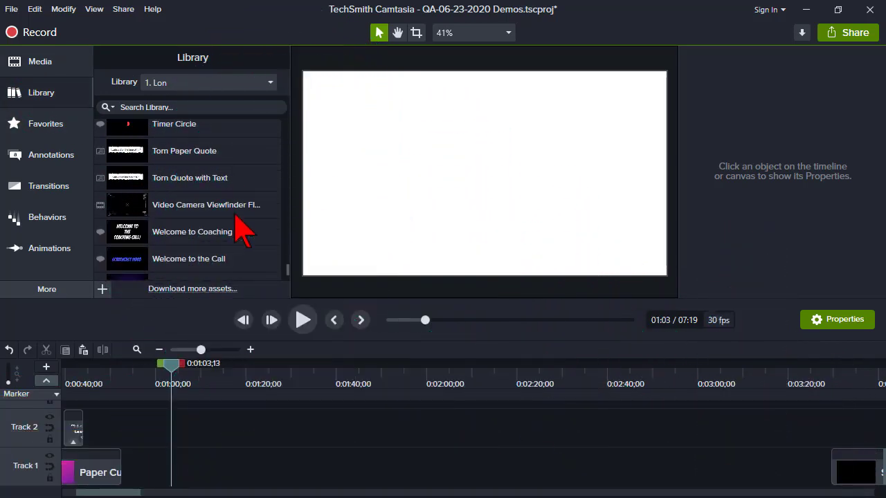
pyautogui.scroll(5, 241, 201)
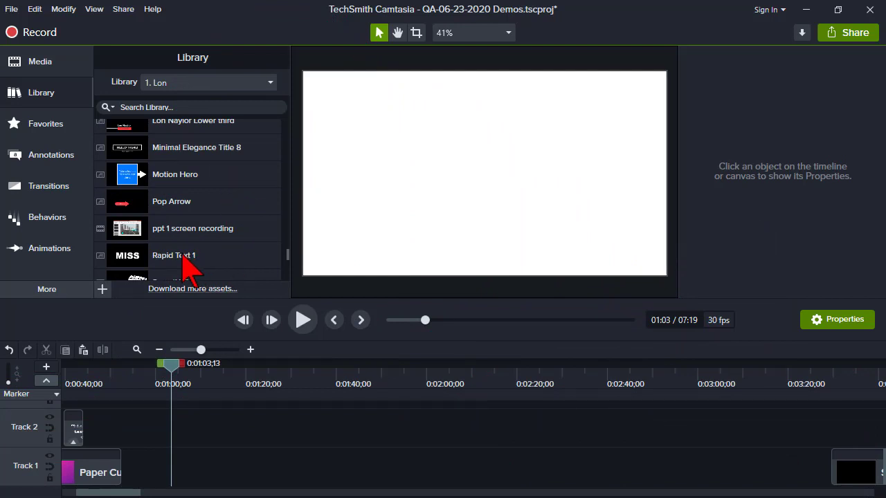
pyautogui.rightClick(141, 260)
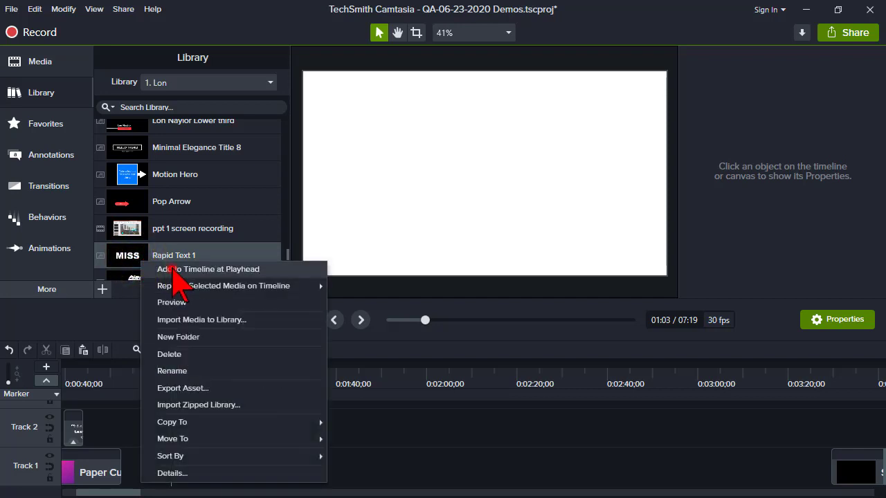
pyautogui.click(172, 271)
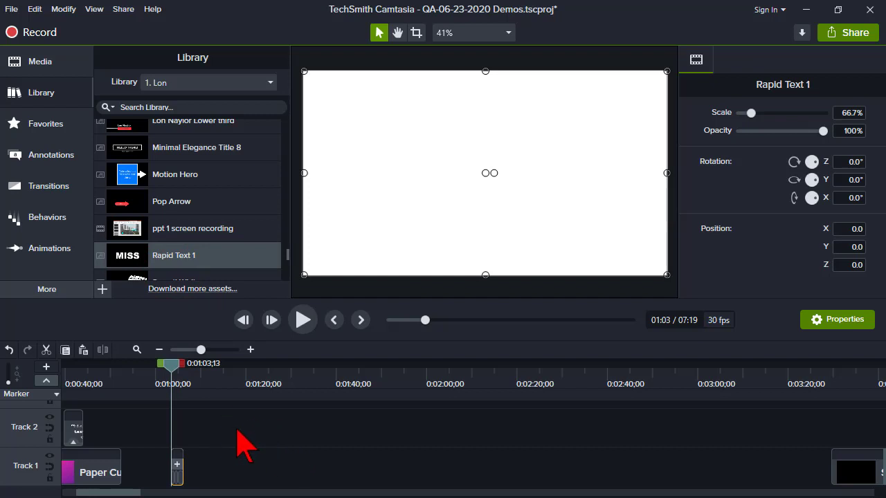
# - Set the canvas color to black in Project Settings and apply it
pyautogui.click(509, 33)
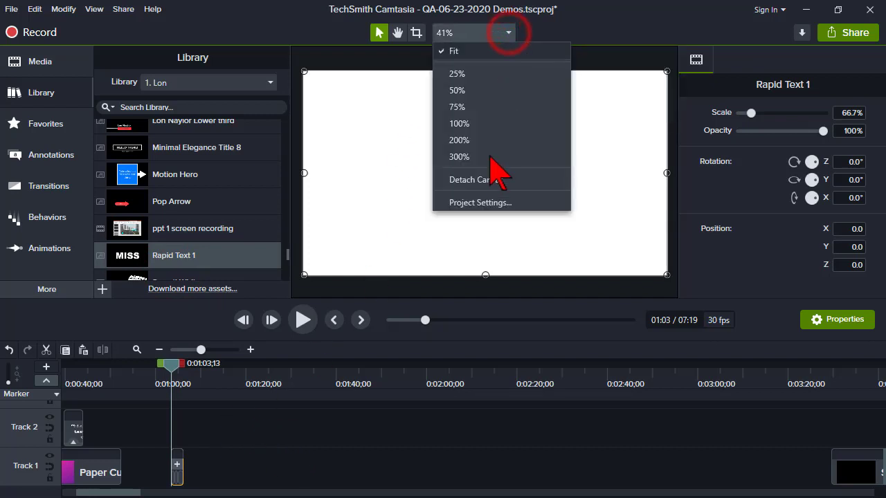
pyautogui.click(487, 202)
pyautogui.click(534, 254)
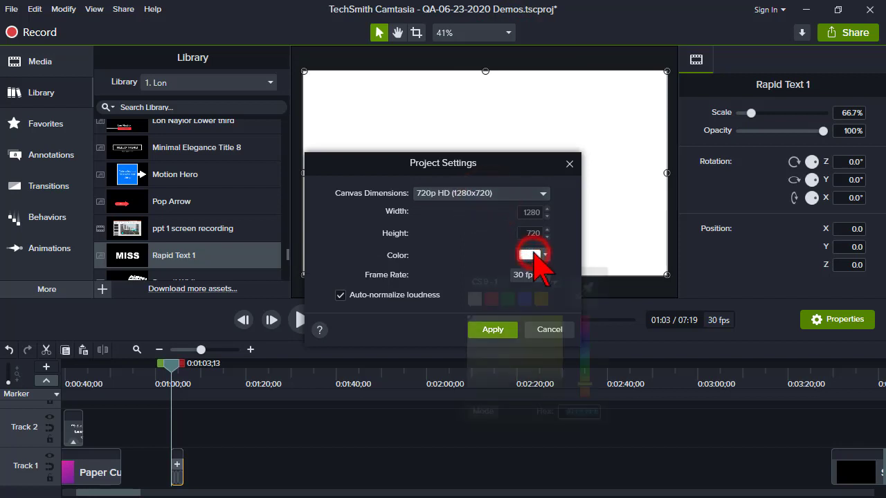
pyautogui.click(474, 299)
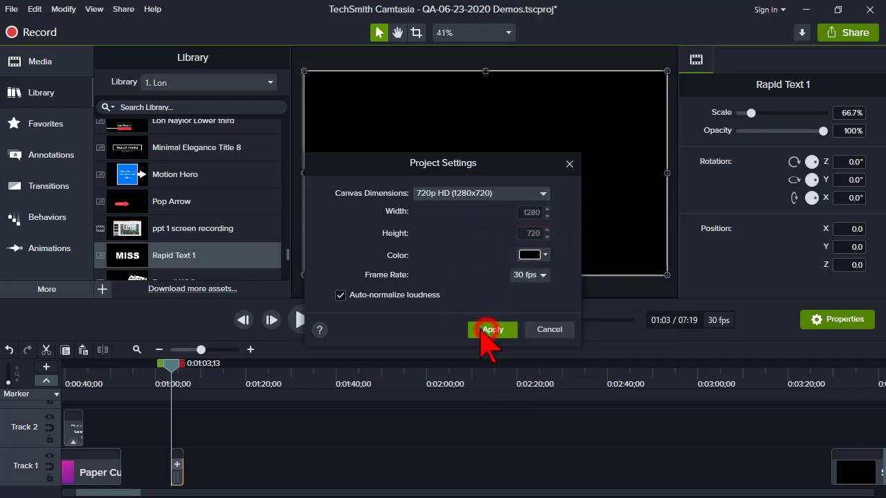
pyautogui.click(488, 328)
pyautogui.click(251, 349)
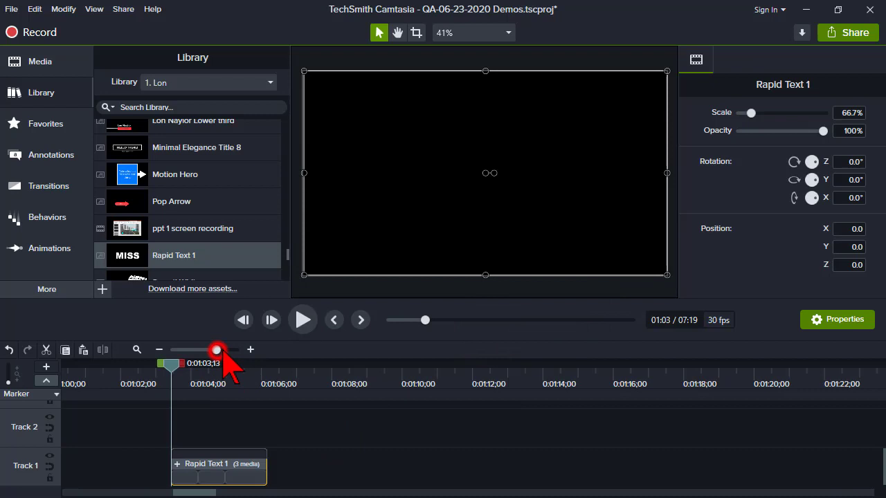
pyautogui.moveTo(217, 349); pyautogui.dragTo(223, 350)
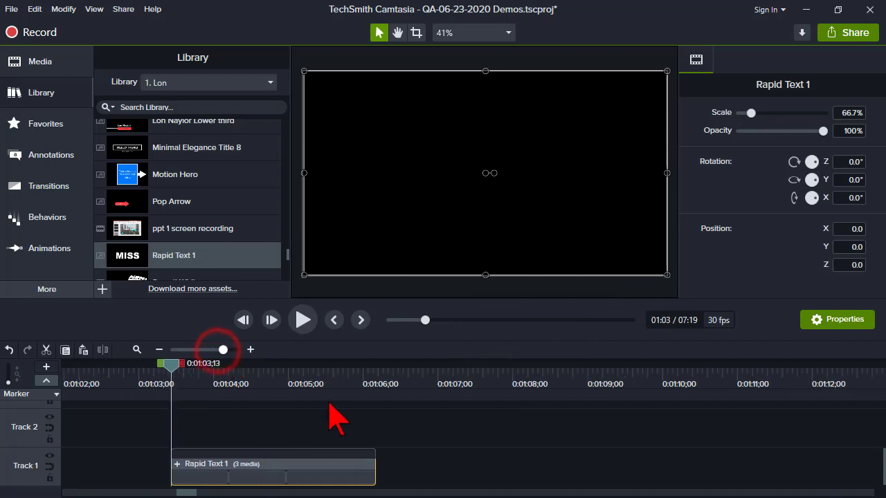
pyautogui.click(303, 321)
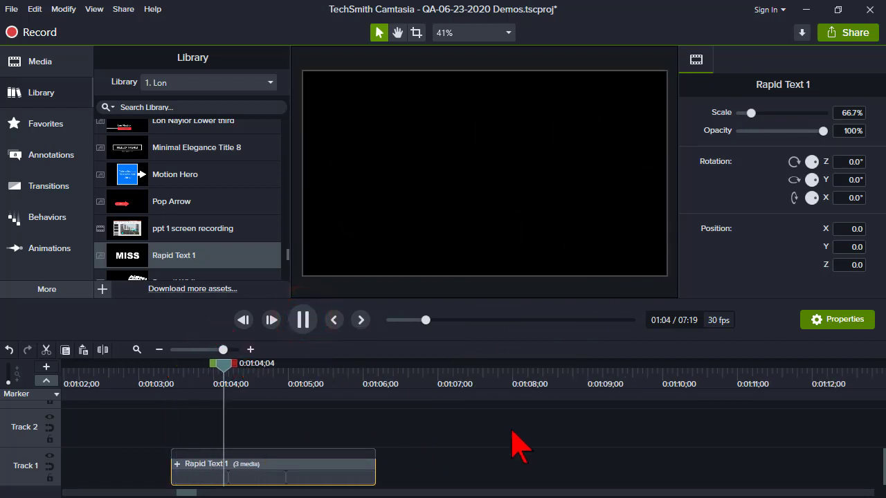
pyautogui.click(305, 322)
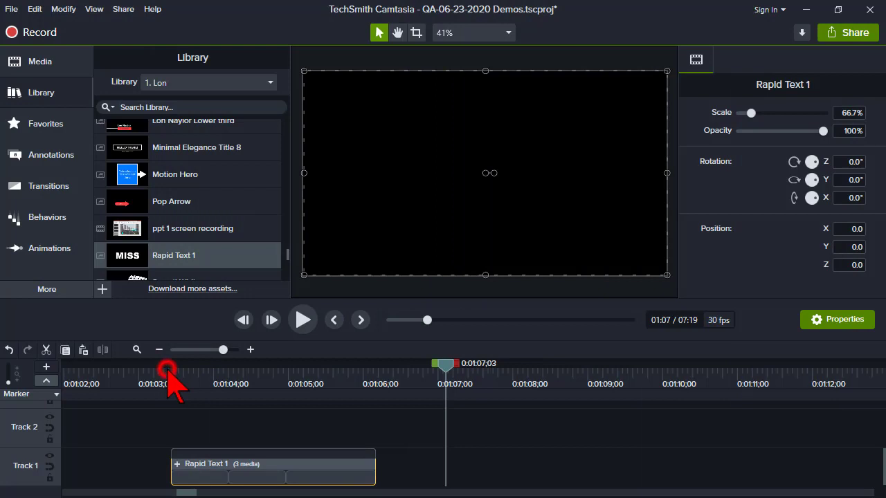
pyautogui.click(168, 370)
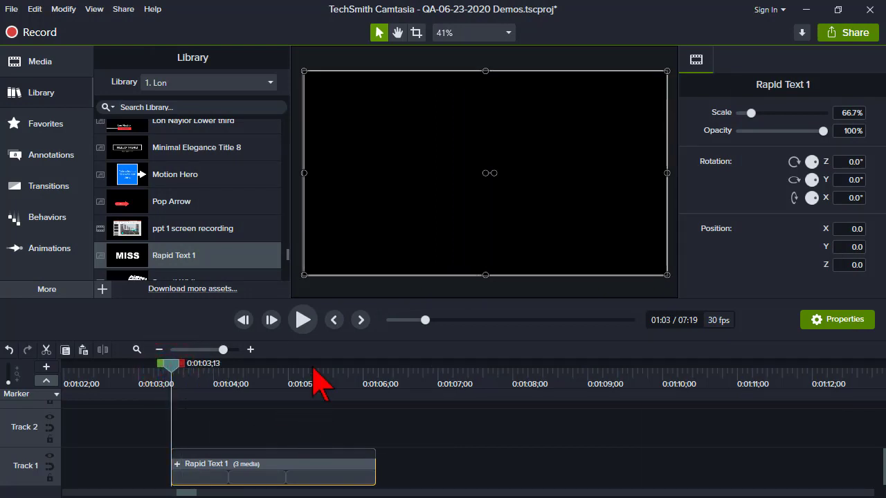
pyautogui.click(302, 320)
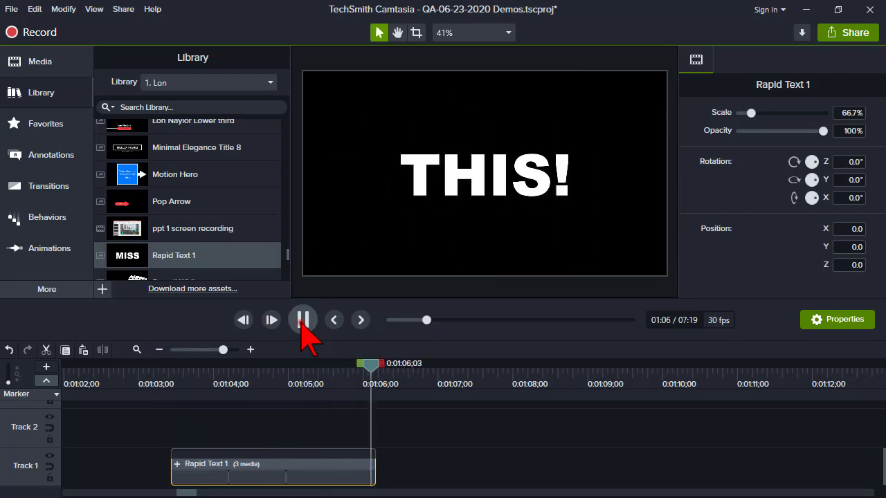
pyautogui.click(302, 320)
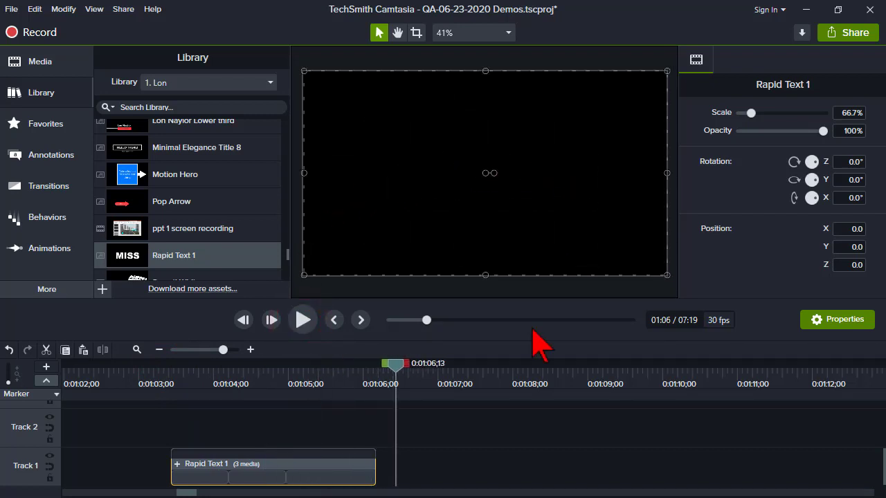
pyautogui.click(229, 377)
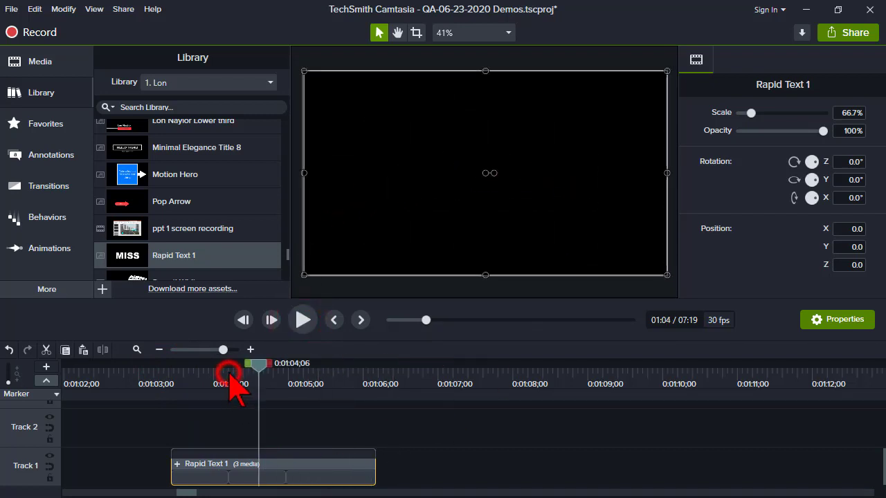
# - Ungroup Rapid Text 1 into DON'T, MISS and THIS! clips and select DON'T
pyautogui.rightClick(197, 471)
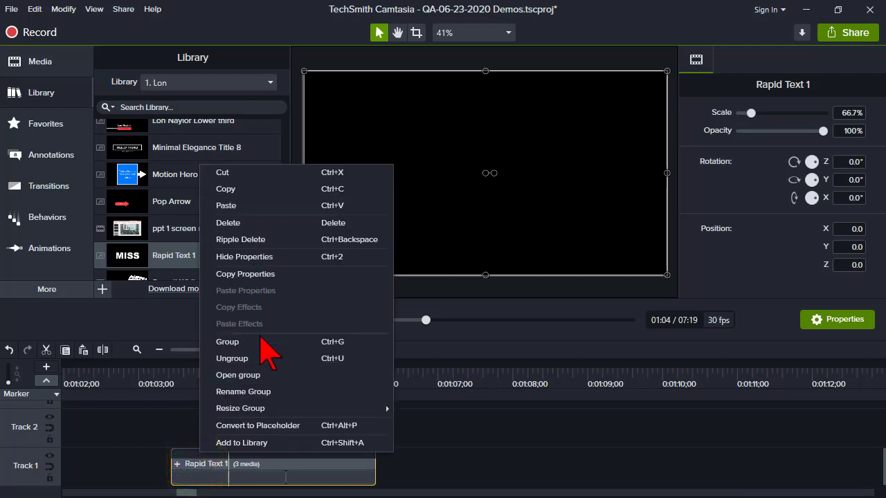
pyautogui.click(315, 359)
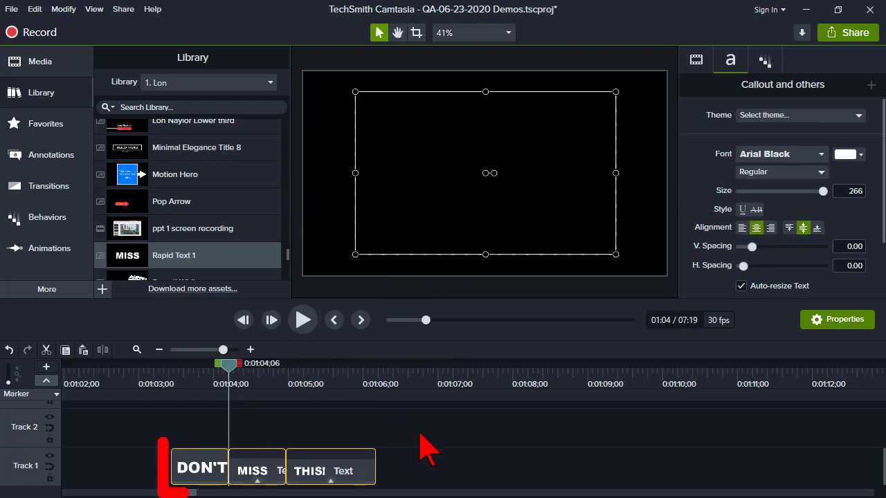
pyautogui.click(423, 437)
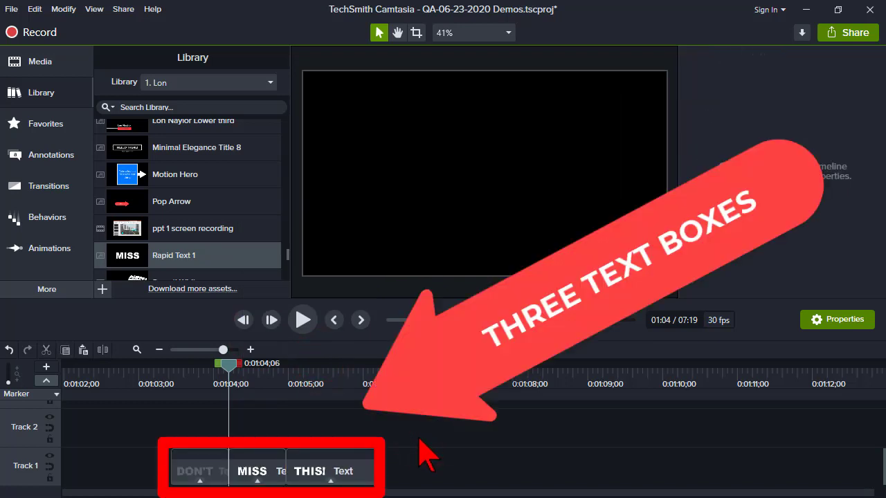
pyautogui.moveTo(164, 388); pyautogui.dragTo(194, 385)
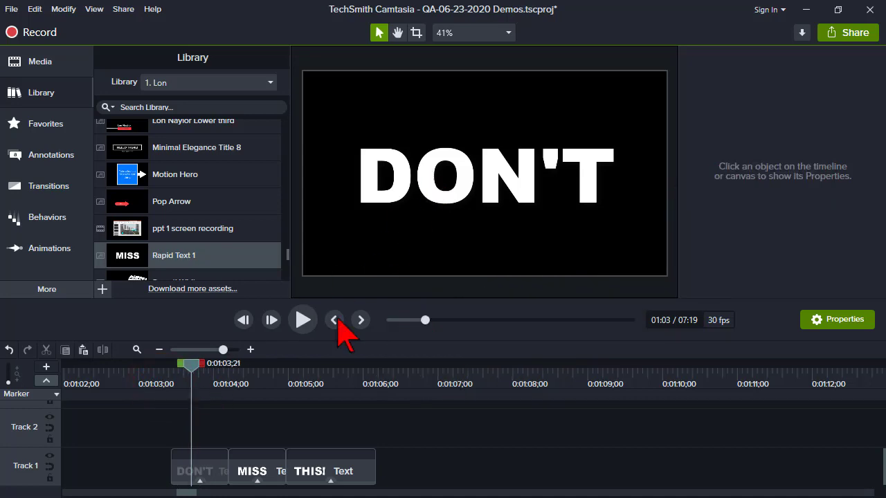
pyautogui.click(223, 477)
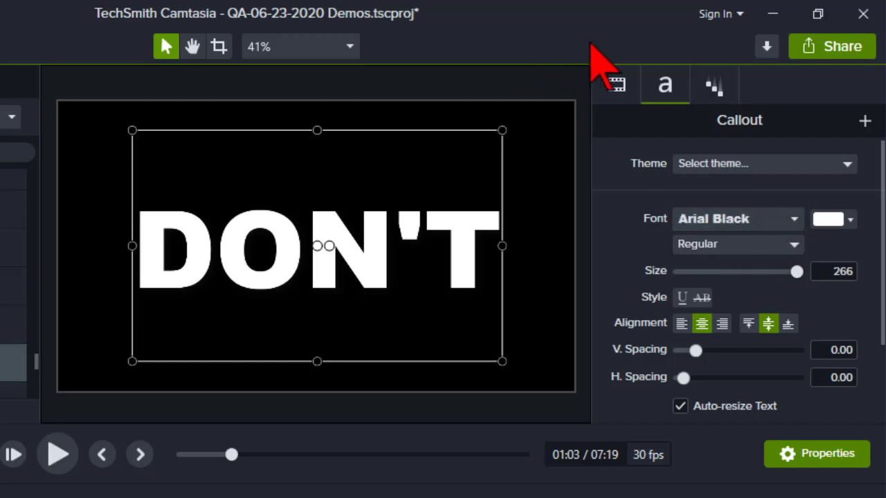
# - Inspect the DON'T Fly In behavior's In, During and Out settings, marking 0:01:04–0:01:05
pyautogui.click(716, 87)
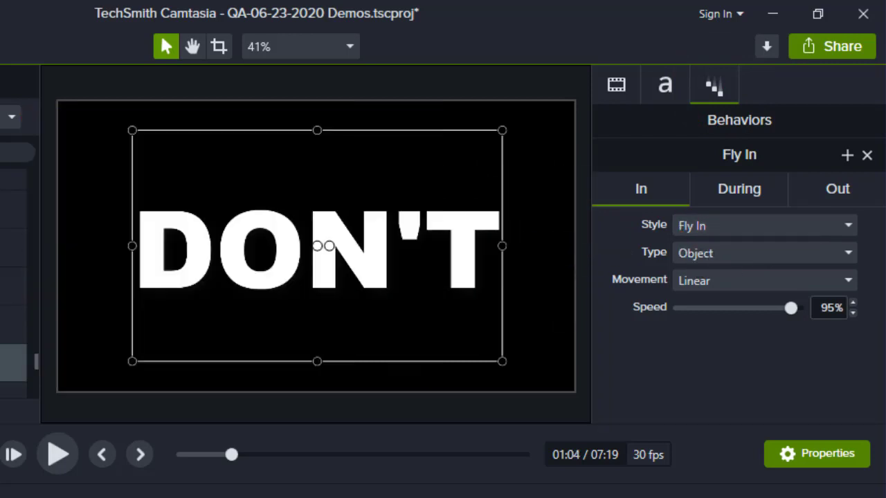
pyautogui.click(715, 191)
pyautogui.click(803, 189)
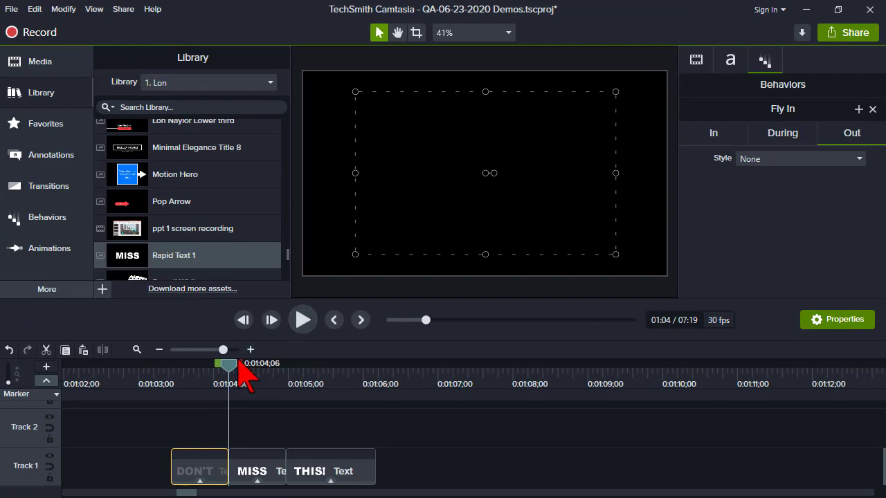
pyautogui.moveTo(233, 365); pyautogui.dragTo(380, 369)
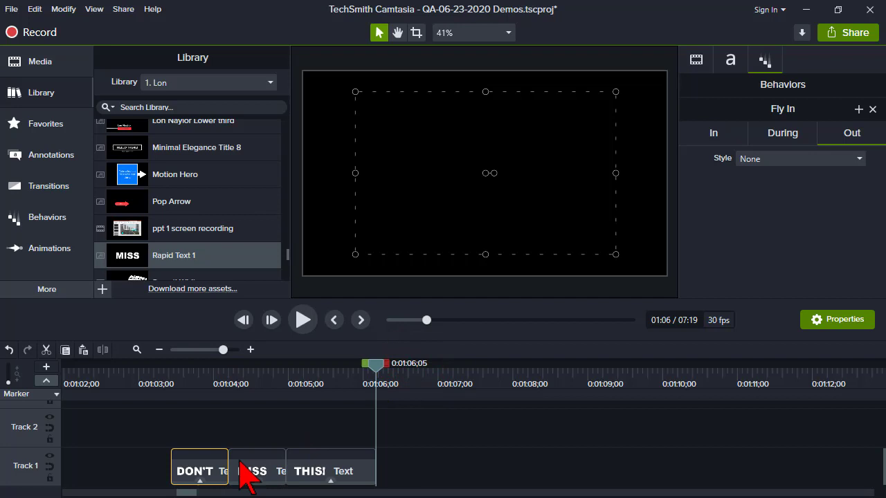
# - Place the playhead at 01:03;13 and measure a 23-frame range from the clip start
pyautogui.click(167, 372)
pyautogui.click(186, 470)
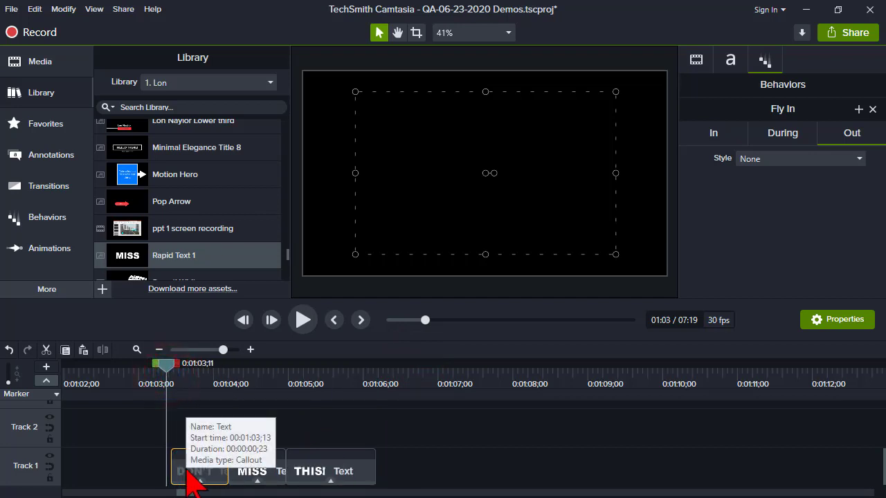
pyautogui.click(171, 364)
pyautogui.moveTo(188, 367); pyautogui.dragTo(240, 367)
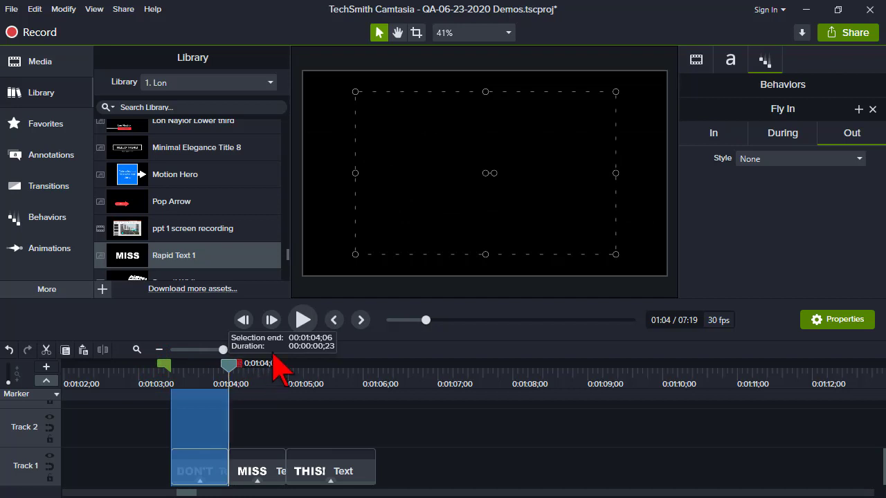
pyautogui.click(227, 364)
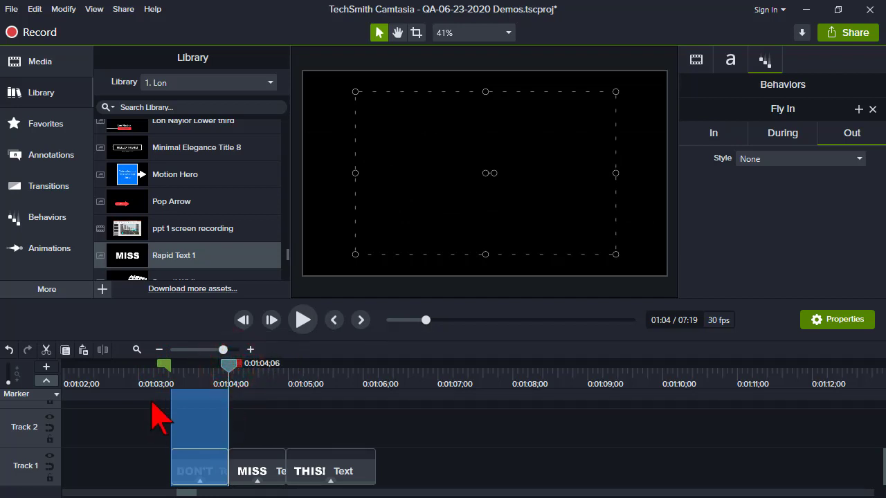
# - Shorten DON'T, MISS and THIS! and butt each clip against the previous one
pyautogui.click(148, 377)
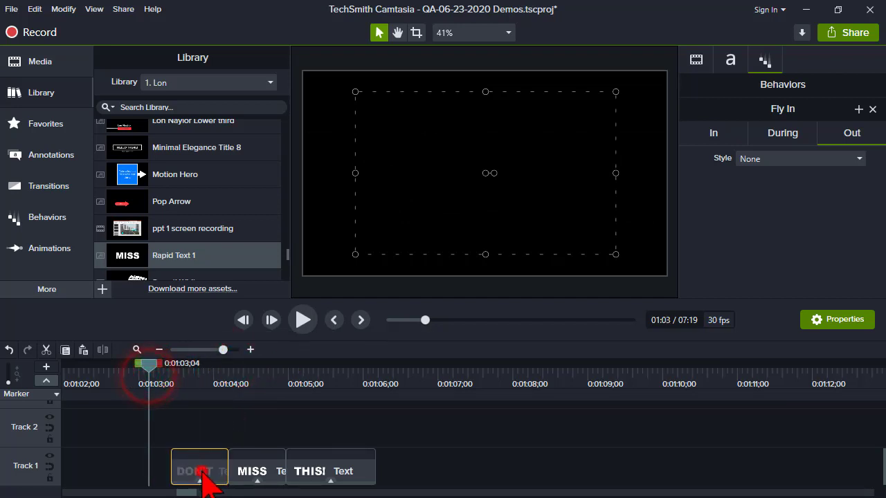
pyautogui.click(207, 467)
pyautogui.moveTo(220, 469)
pyautogui.mouseDown()
pyautogui.moveTo(205, 470)
pyautogui.moveTo(233, 472)
pyautogui.mouseUp()
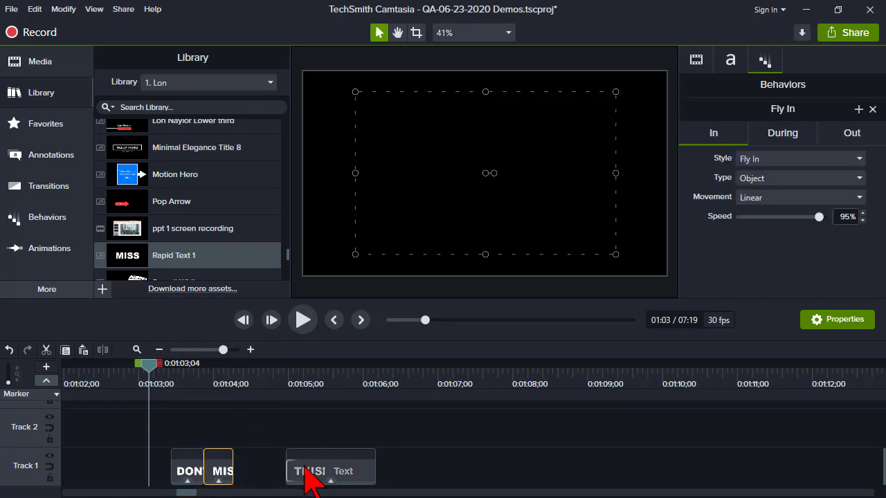
pyautogui.moveTo(309, 473); pyautogui.dragTo(301, 473)
pyautogui.moveTo(248, 477); pyautogui.dragTo(278, 470)
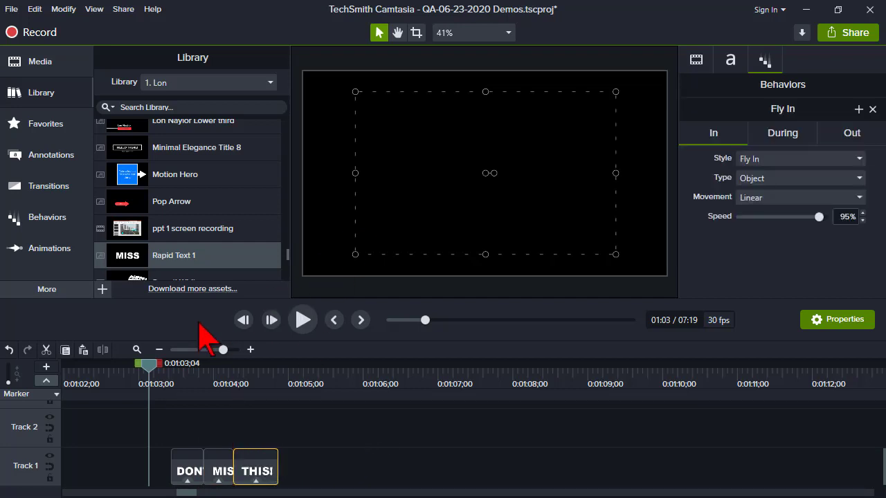
# - Confirm the 95% Fly In speed and play back the text sequence from 0:01:03;13
pyautogui.click(171, 367)
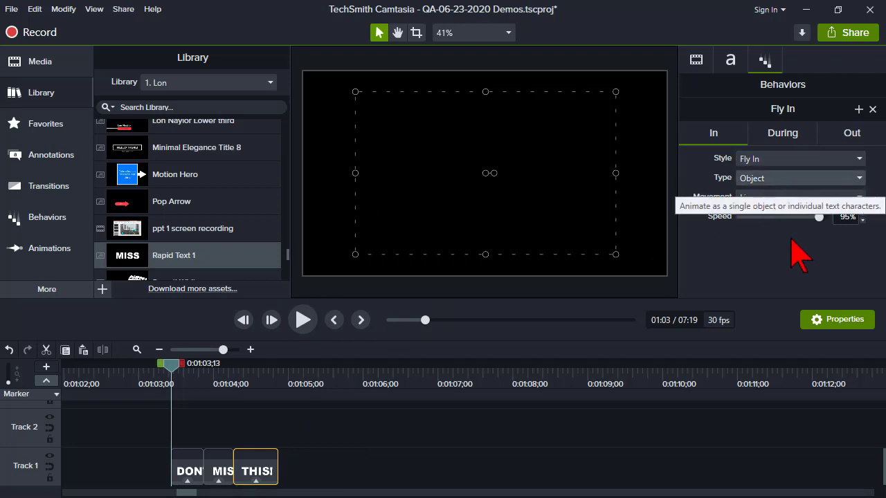
pyautogui.click(844, 219)
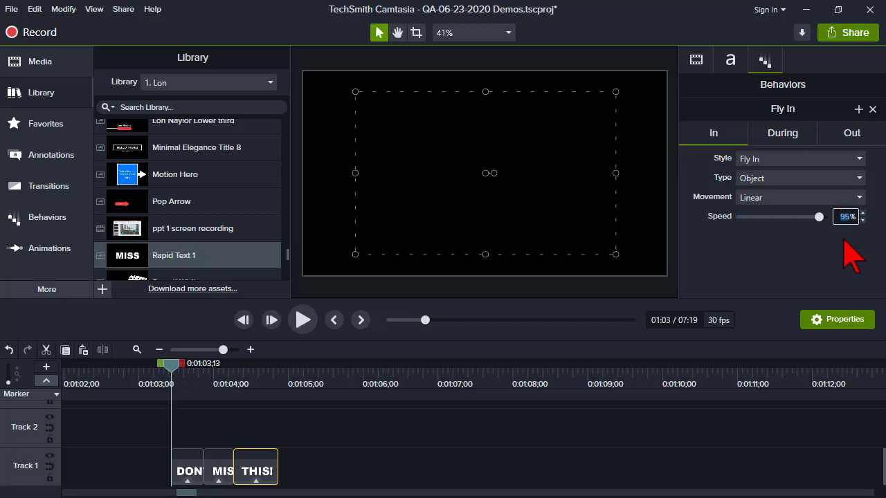
pyautogui.click(306, 320)
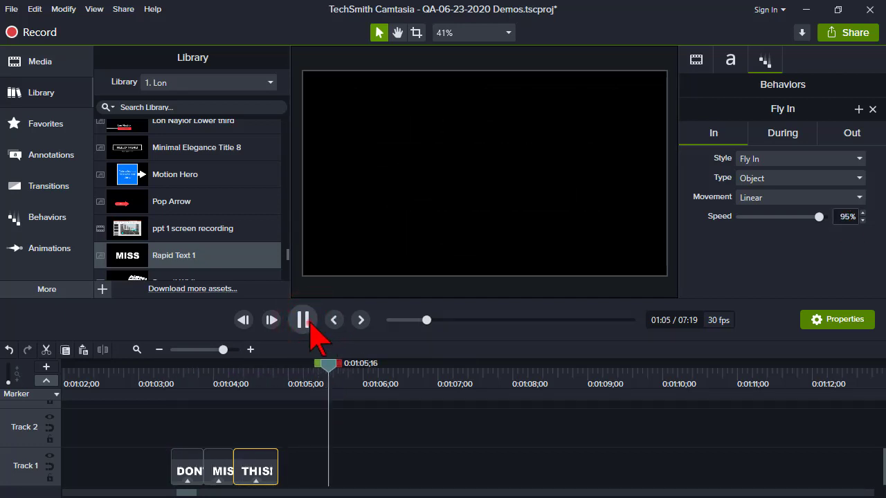
pyautogui.click(303, 320)
pyautogui.click(220, 380)
pyautogui.moveTo(317, 469); pyautogui.dragTo(181, 476)
pyautogui.rightClick(185, 484)
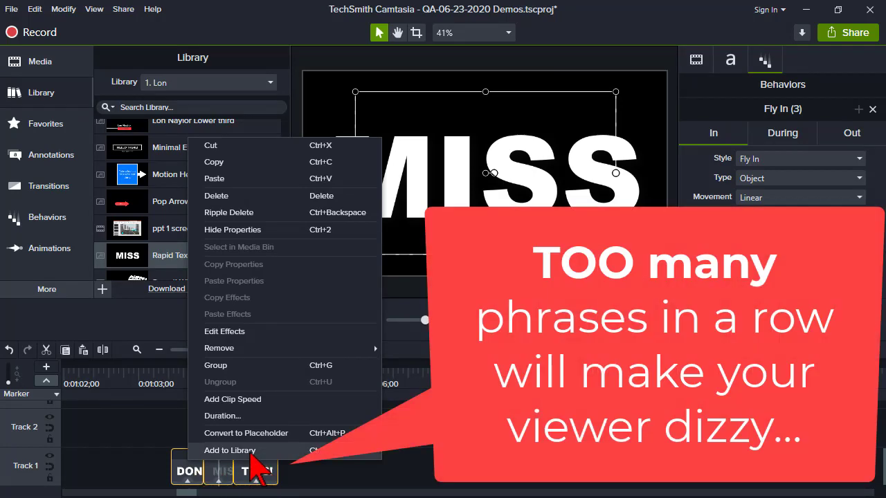
pyautogui.click(247, 451)
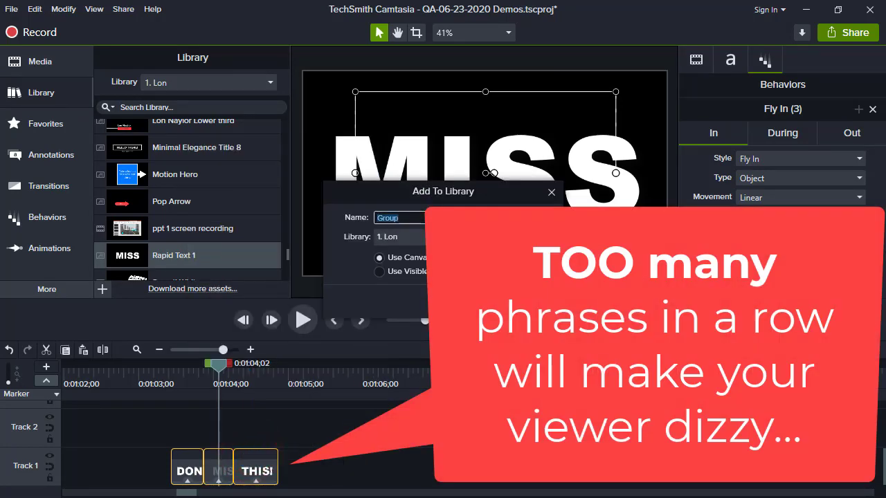
pyautogui.click(524, 303)
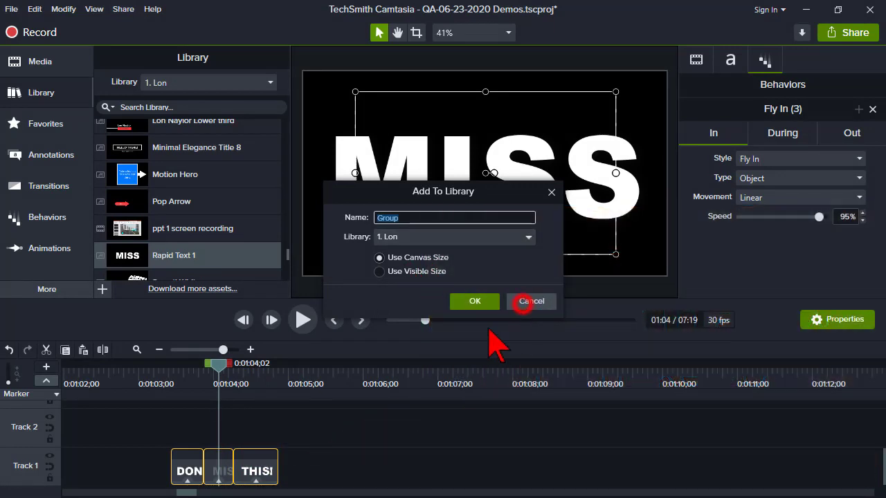
pyautogui.click(171, 383)
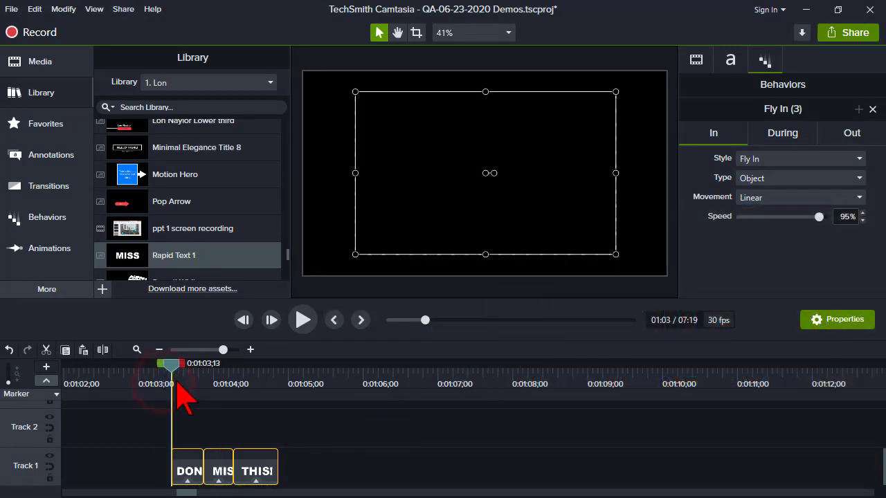
pyautogui.click(189, 394)
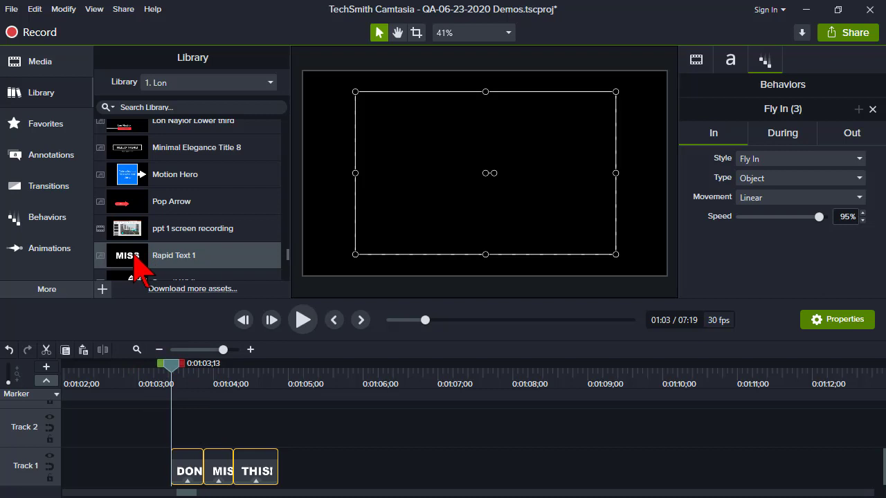
pyautogui.click(302, 376)
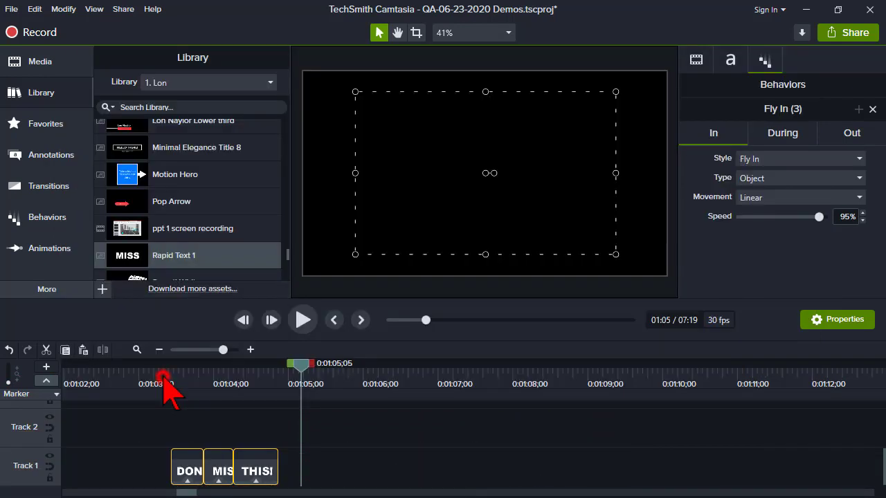
pyautogui.click(170, 382)
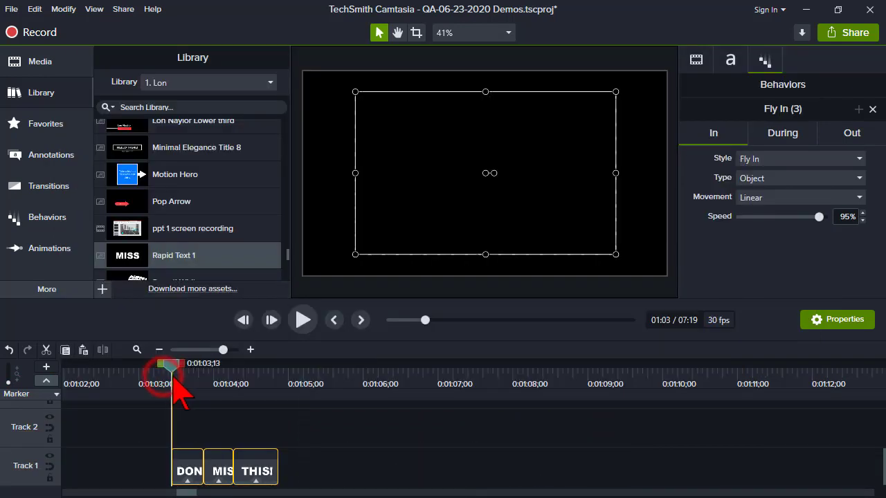